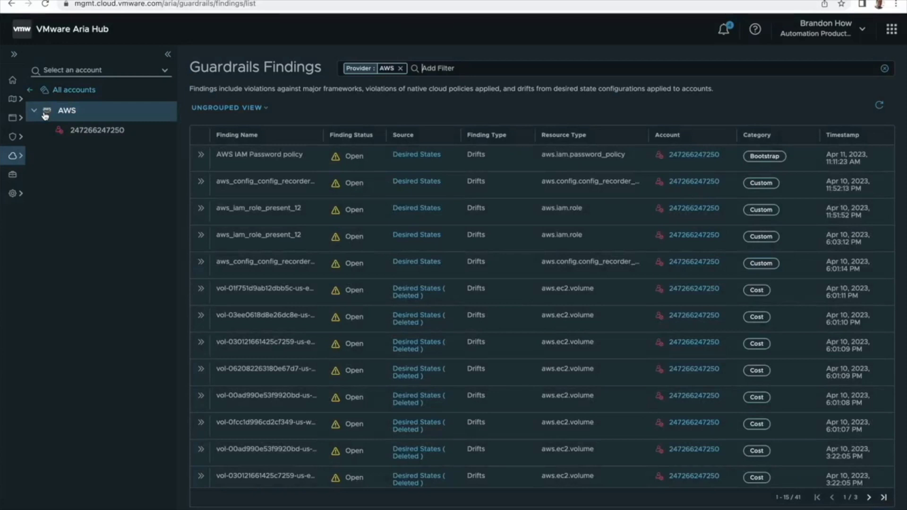
# Show the findings of the account under AWS and expand the details of the AWS IAM Password policy finding
pyautogui.click(86, 131)
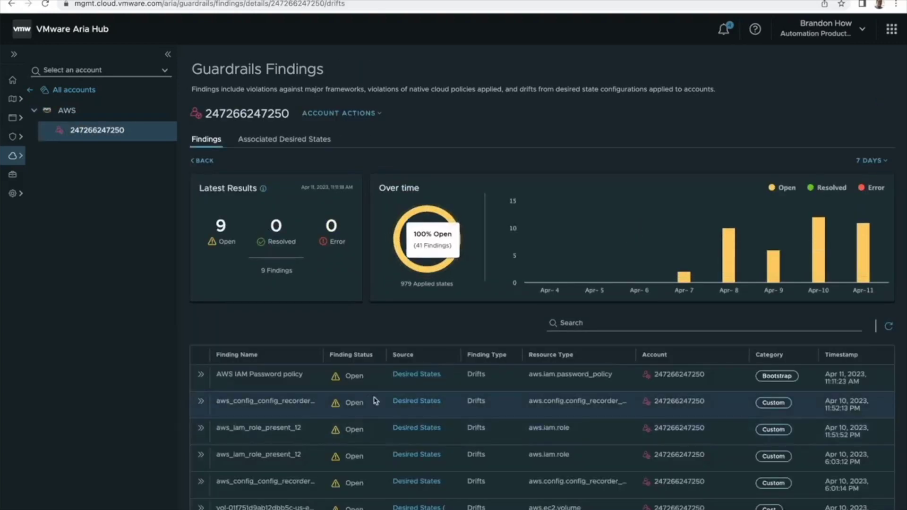
pyautogui.scroll(-1, 374, 401)
pyautogui.scroll(1, 373, 401)
pyautogui.scroll(-2, 189, 310)
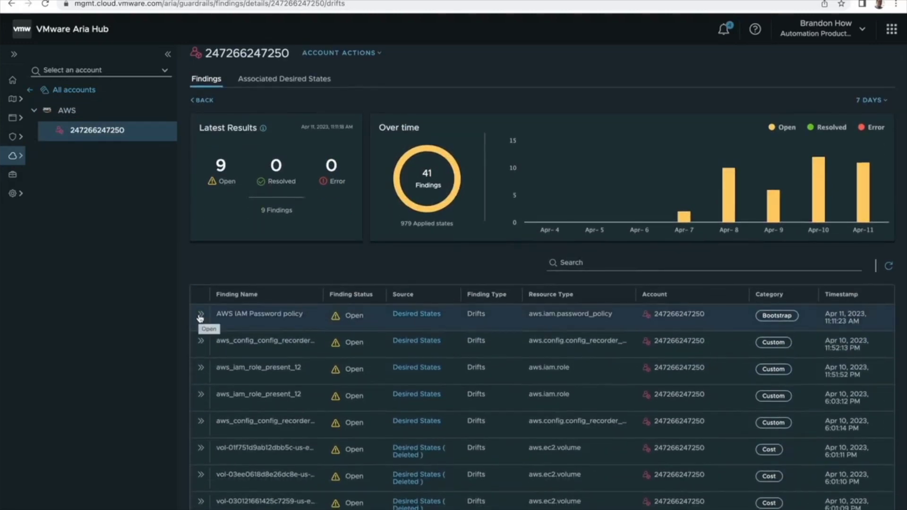
pyautogui.click(200, 315)
pyautogui.scroll(-1, 657, 323)
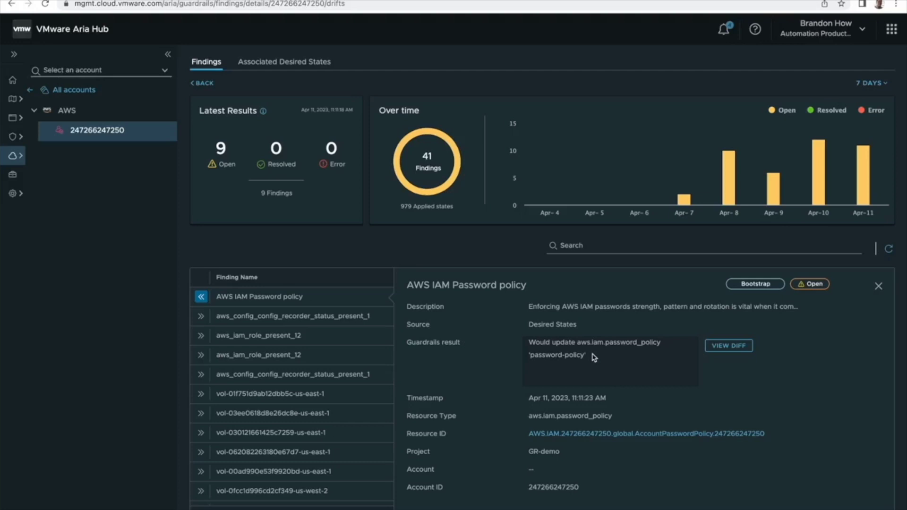
# Open the diff of the AWS IAM Password policy finding and highlight the drifted state and the desired state
pyautogui.moveTo(594, 357); pyautogui.dragTo(544, 340)
pyautogui.click(632, 358)
pyautogui.click(730, 349)
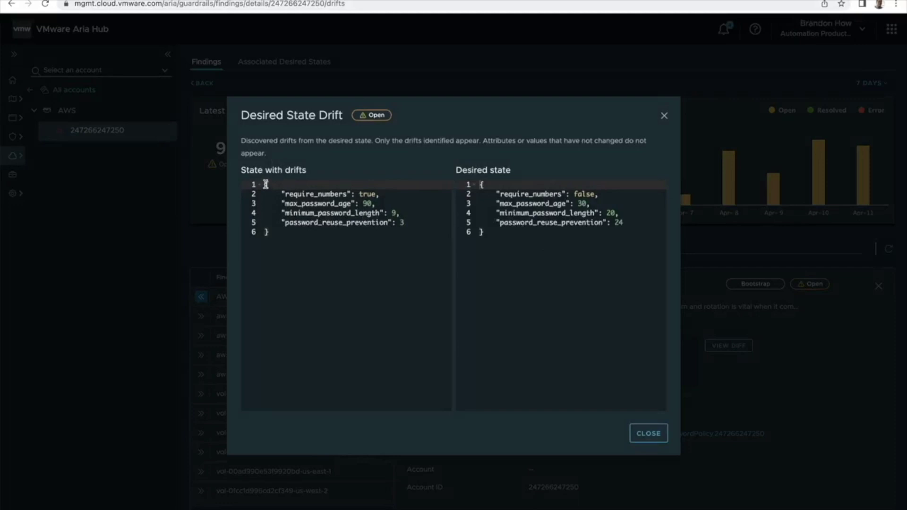
pyautogui.moveTo(265, 185); pyautogui.dragTo(284, 232)
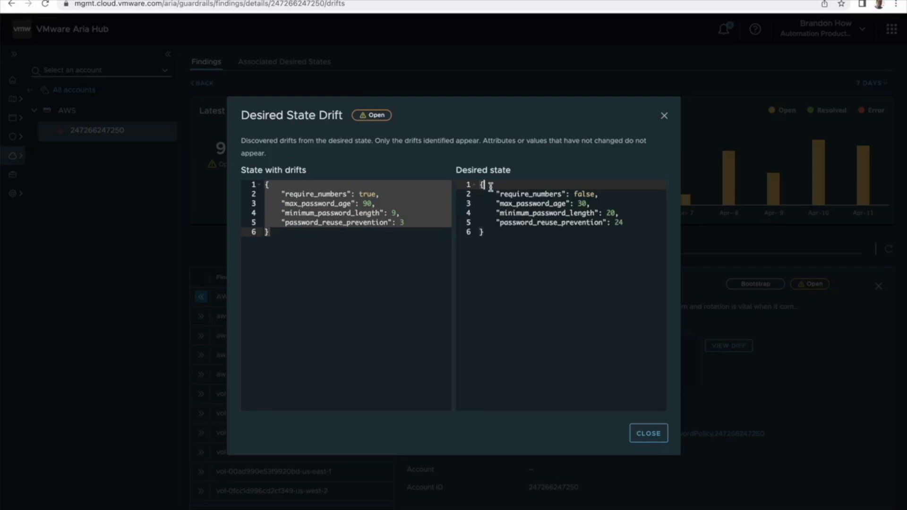
pyautogui.moveTo(482, 185); pyautogui.dragTo(512, 253)
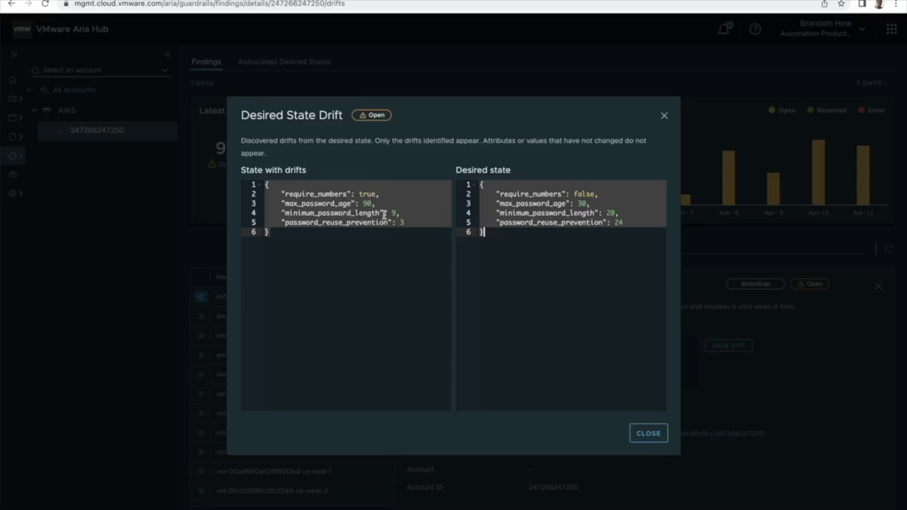
# Compare the number requirement, maximum age, minimum length and reuse prevention between the drifted and desired states
pyautogui.click(405, 217)
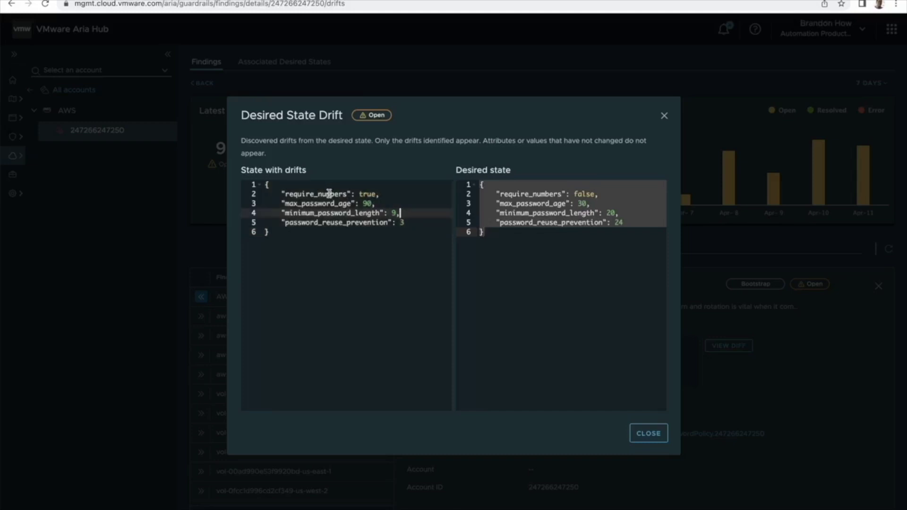
pyautogui.click(352, 194)
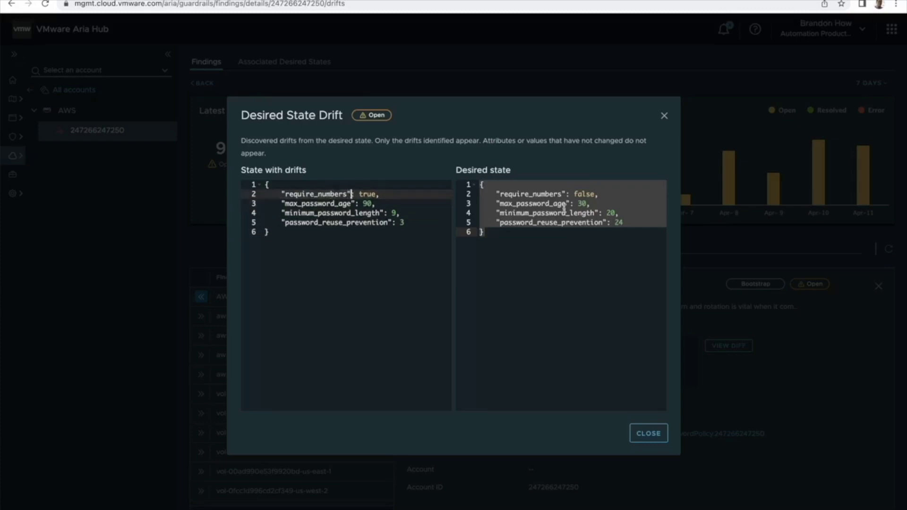
pyautogui.click(594, 194)
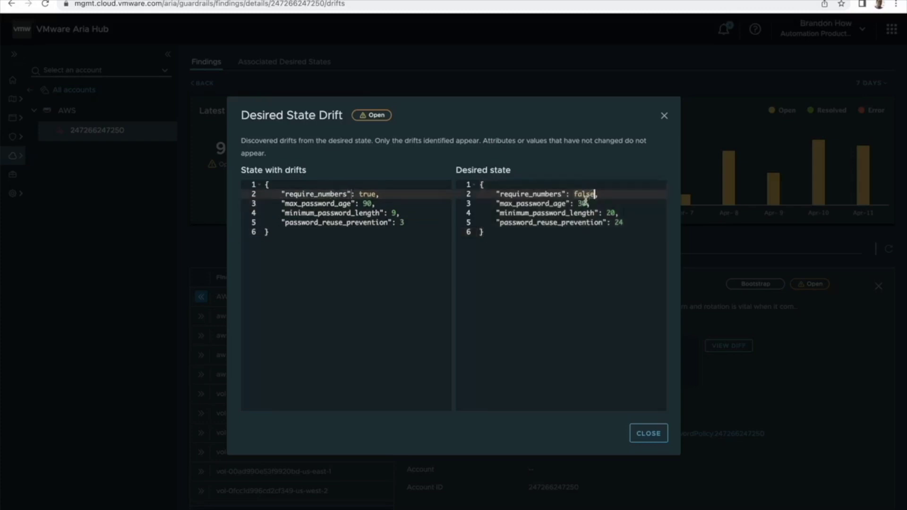
pyautogui.click(582, 203)
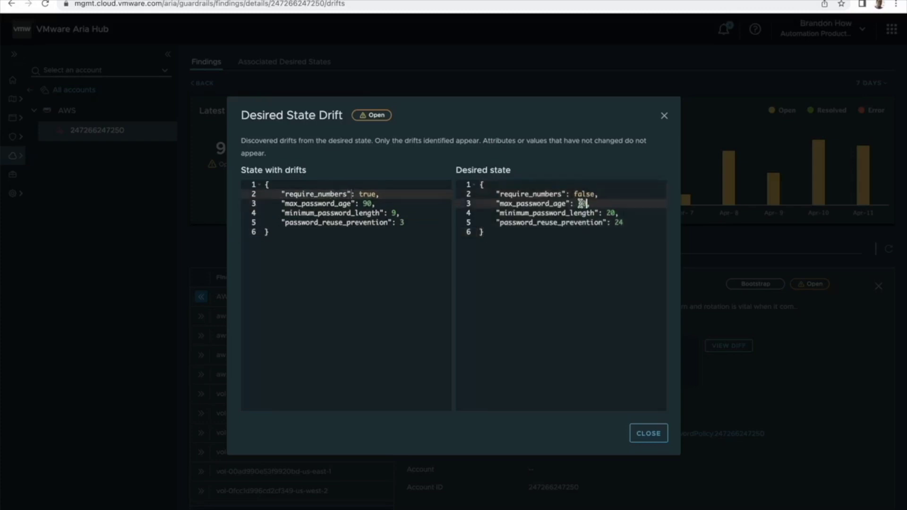
pyautogui.click(611, 212)
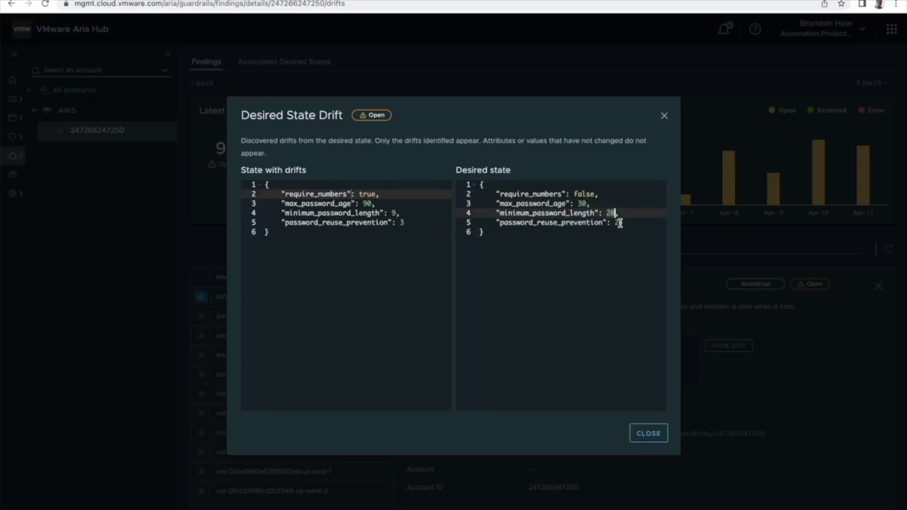
pyautogui.click(620, 223)
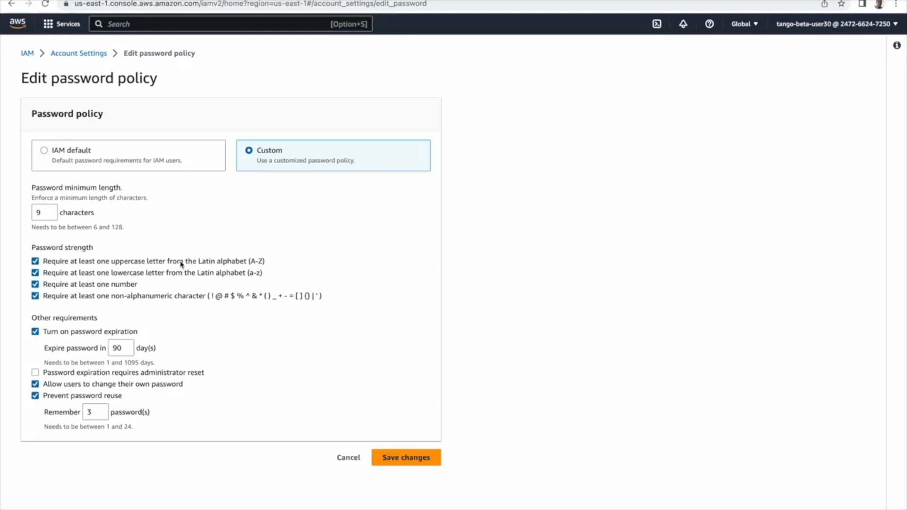
# In the AWS console's custom password policy, set the minimum length to 20 characters and turn off the one-number requirement
pyautogui.doubleClick(46, 213)
pyautogui.write('20')
pyautogui.click(104, 285)
# Set the password expiration to 30 days and the number of remembered passwords for reuse prevention to 24
pyautogui.click(126, 349)
pyautogui.press('BackSpace')
pyautogui.click(250, 354)
pyautogui.click(97, 411)
pyautogui.write('24')
pyautogui.click(334, 379)
# Save the password policy changes and confirm setting the custom policy
pyautogui.click(420, 461)
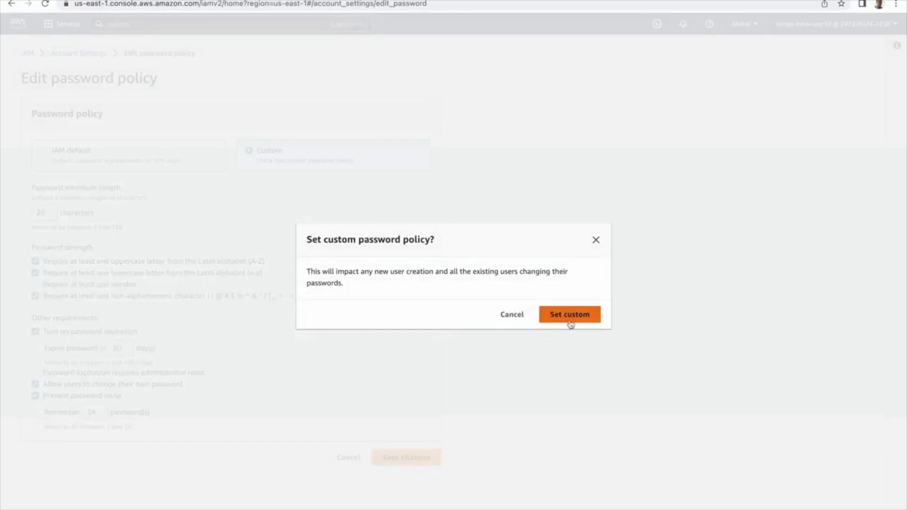
pyautogui.click(570, 320)
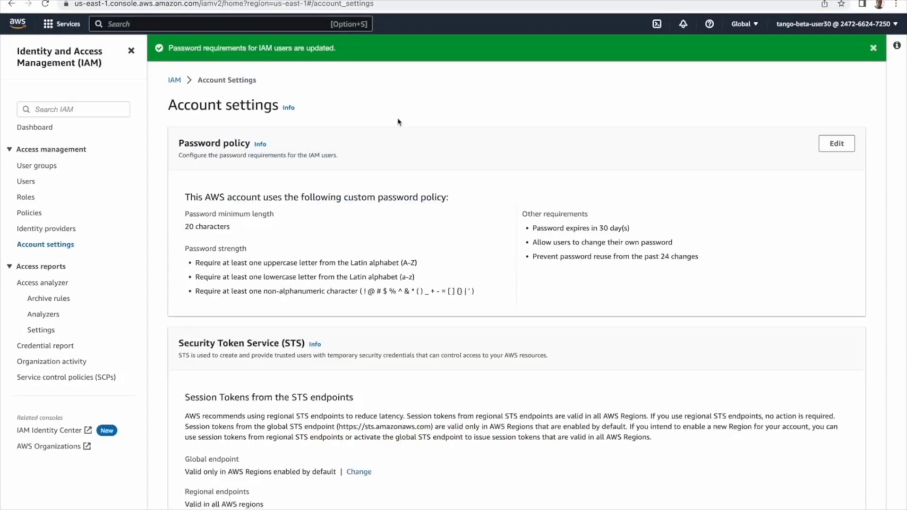
pyautogui.tripleClick(298, 51)
pyautogui.click(365, 74)
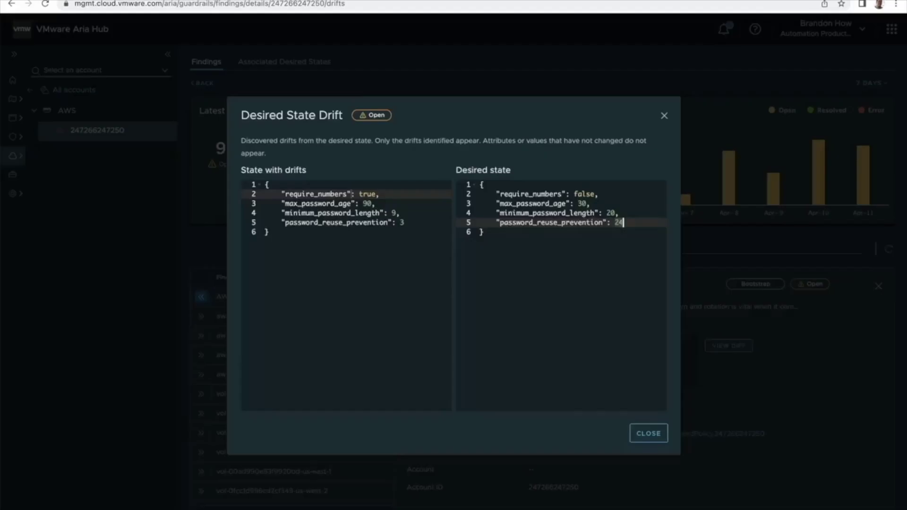
# Back in VMware Aria Hub, close the drift comparison and run the Strong password policy desired state in Monitor mode immediately
pyautogui.click(653, 431)
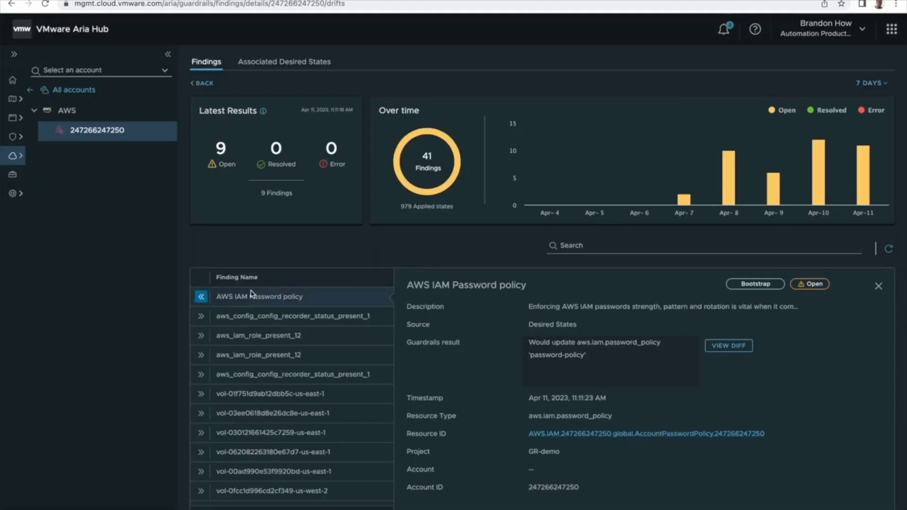
pyautogui.click(201, 296)
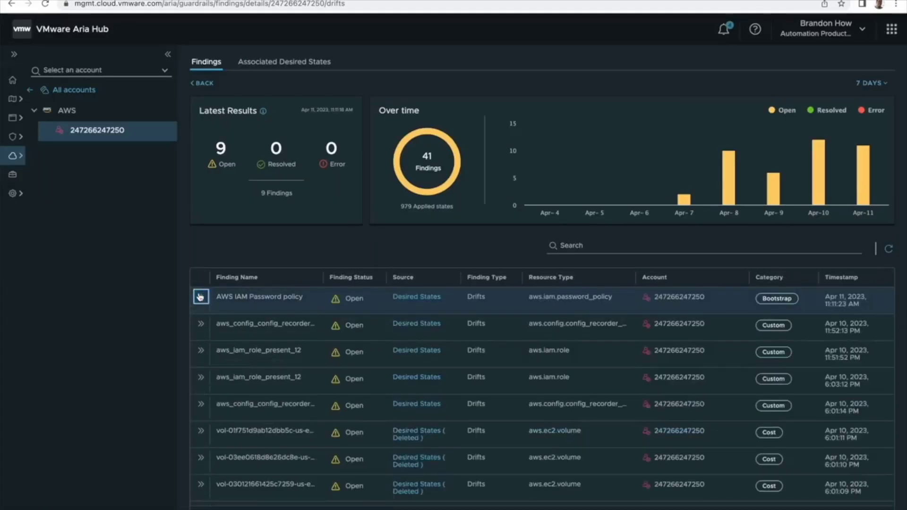
pyautogui.click(427, 299)
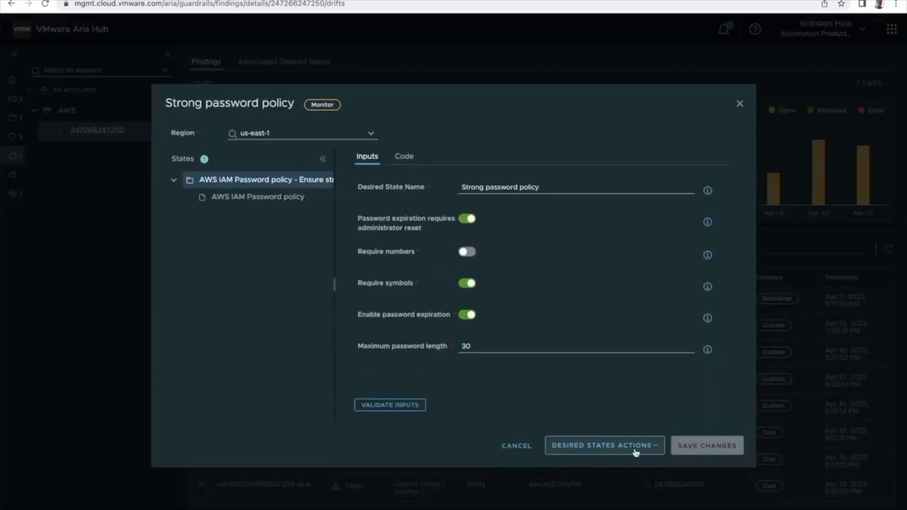
pyautogui.click(636, 453)
pyautogui.moveTo(635, 390)
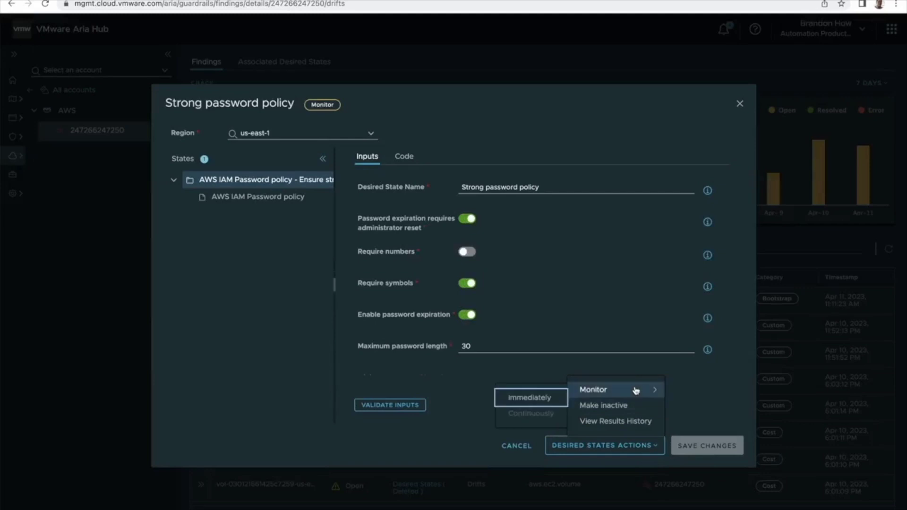
pyautogui.click(533, 399)
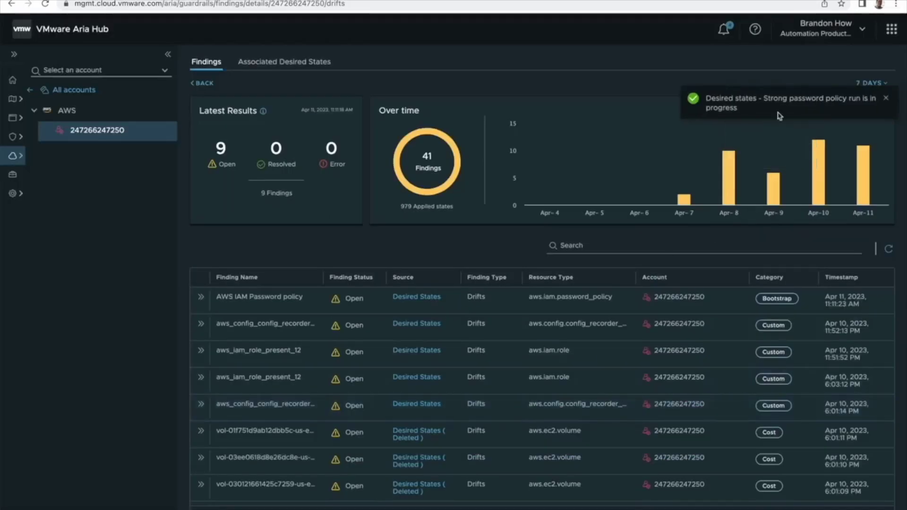
# Open the run results of Strong password policy from the account's associated desired states
pyautogui.scroll(2, 443, 264)
pyautogui.scroll(1, 443, 266)
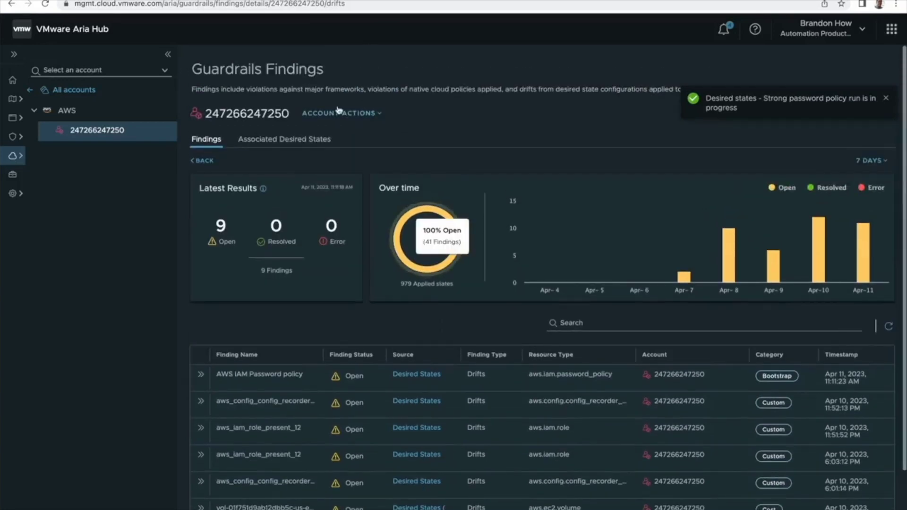
pyautogui.click(287, 140)
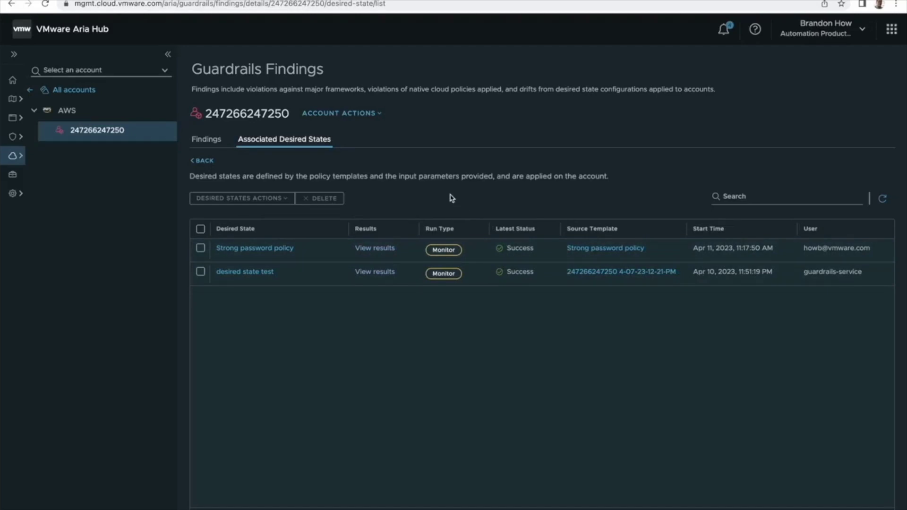
pyautogui.click(376, 249)
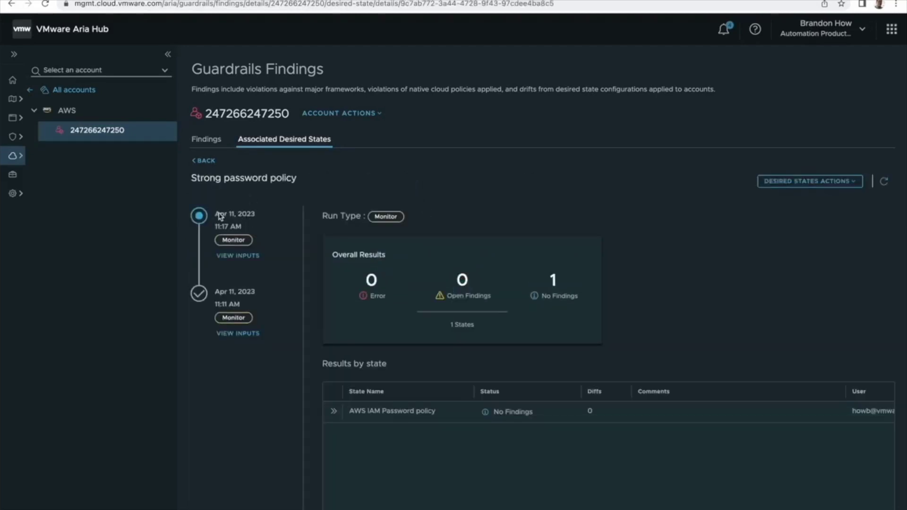
pyautogui.moveTo(216, 216); pyautogui.dragTo(255, 221)
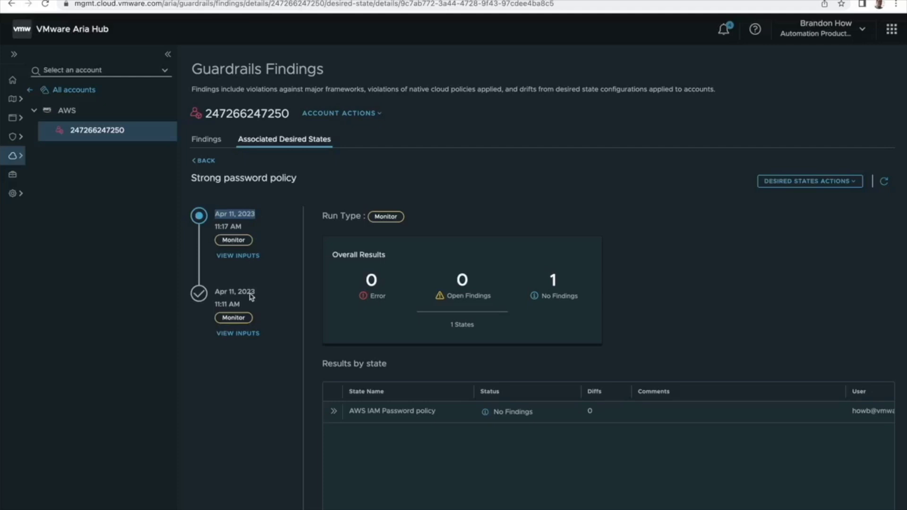
# Review the AWS IAM Password policy diff from the Apr 11, 11:11 AM monitor run, then close its details
pyautogui.click(202, 296)
pyautogui.scroll(-2, 594, 206)
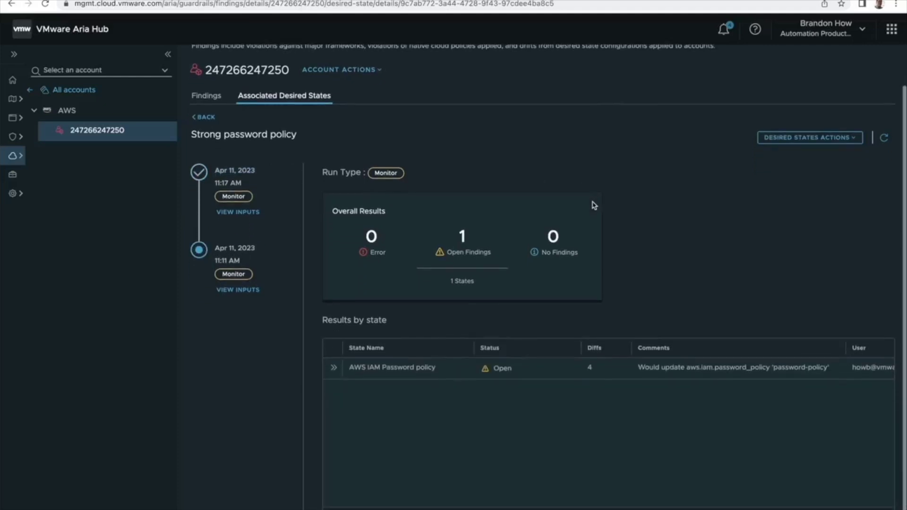
pyautogui.click(334, 364)
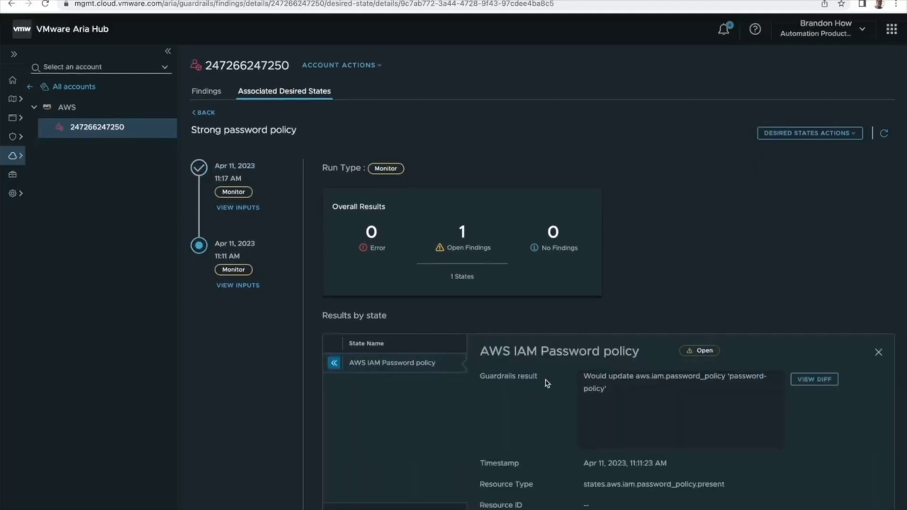
pyautogui.click(809, 385)
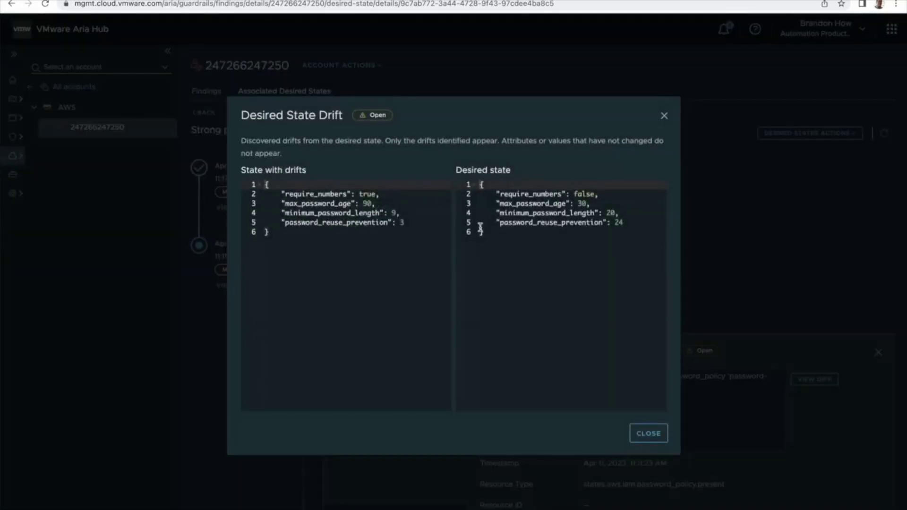
pyautogui.moveTo(282, 195); pyautogui.dragTo(411, 223)
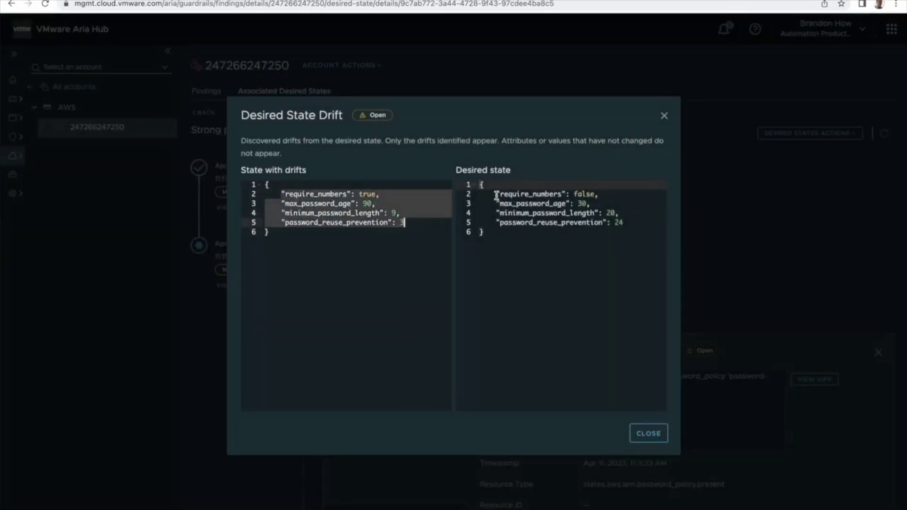
pyautogui.moveTo(497, 194); pyautogui.dragTo(626, 231)
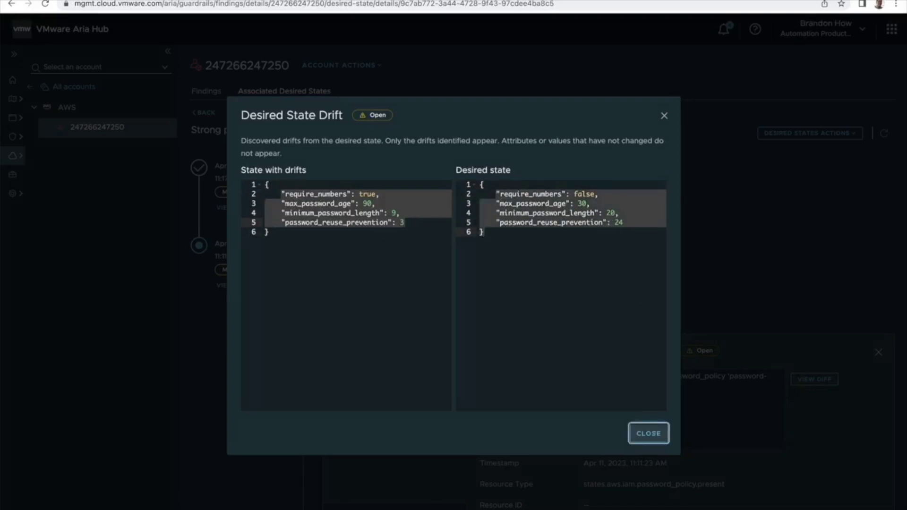
pyautogui.click(649, 433)
pyautogui.click(878, 353)
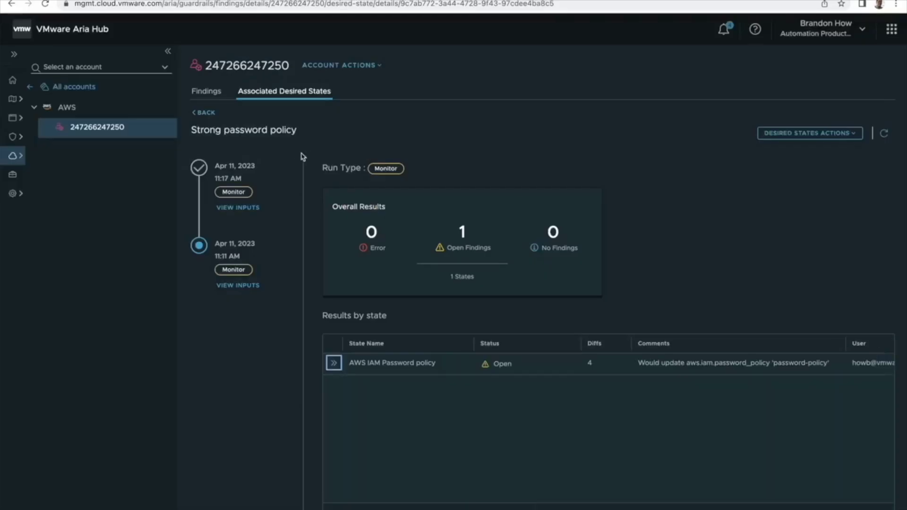
# Check the AWS IAM Password policy diff from the Apr 11, 11:17 AM monitor run and close the comparison
pyautogui.click(200, 169)
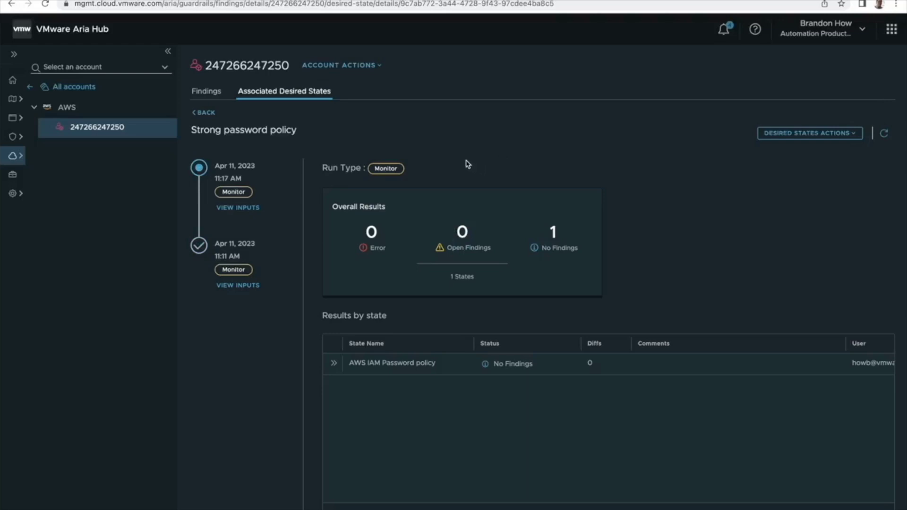
pyautogui.click(334, 365)
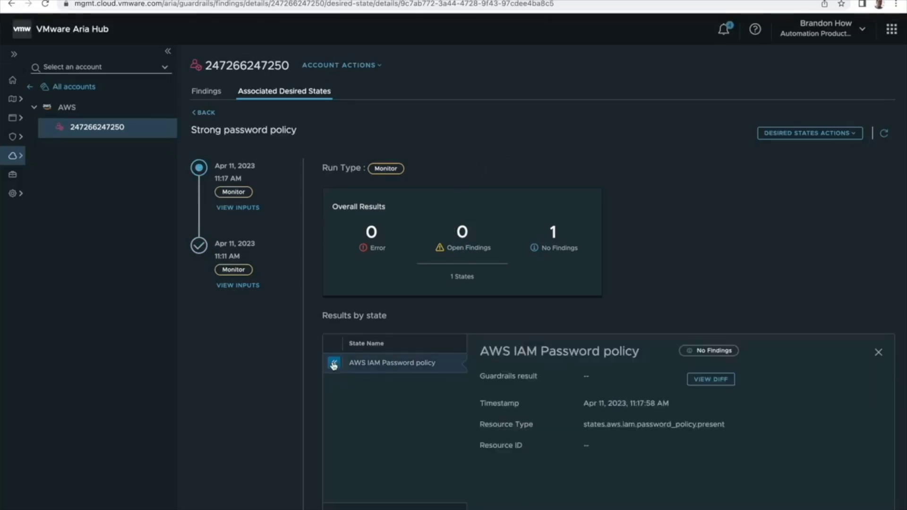
pyautogui.click(718, 380)
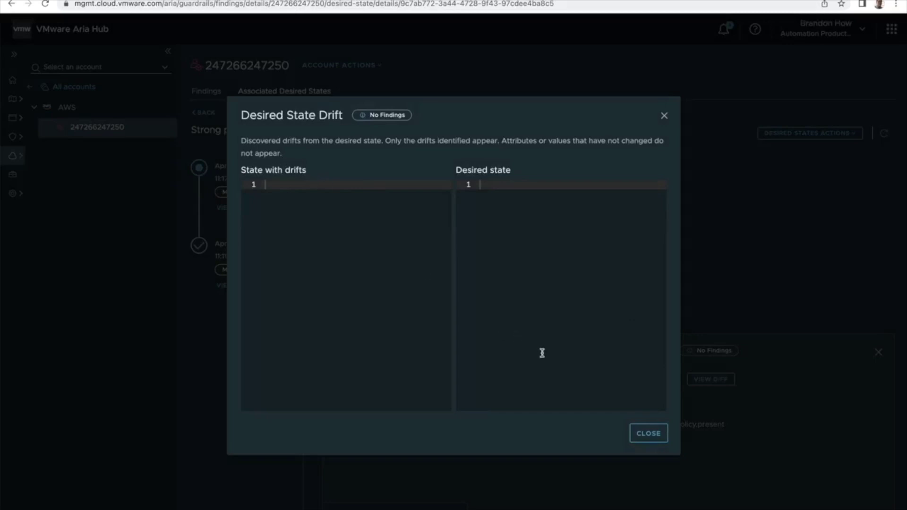
pyautogui.click(648, 435)
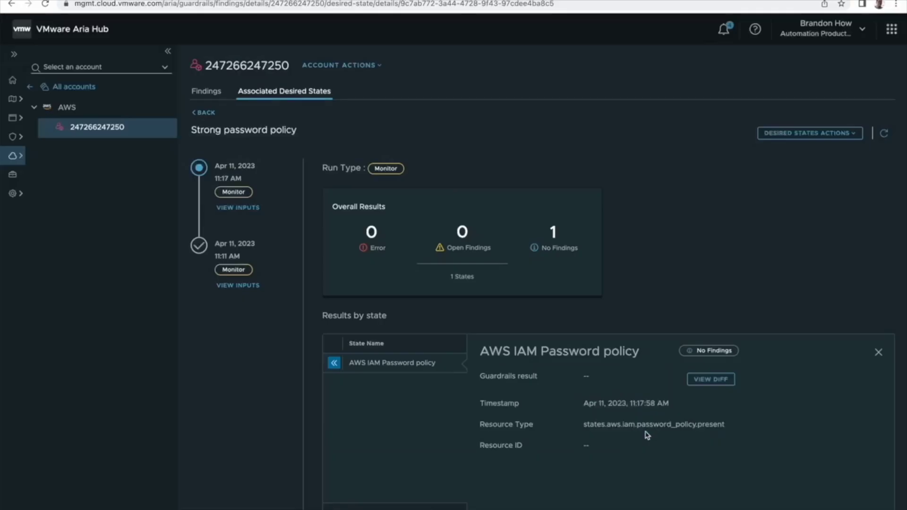